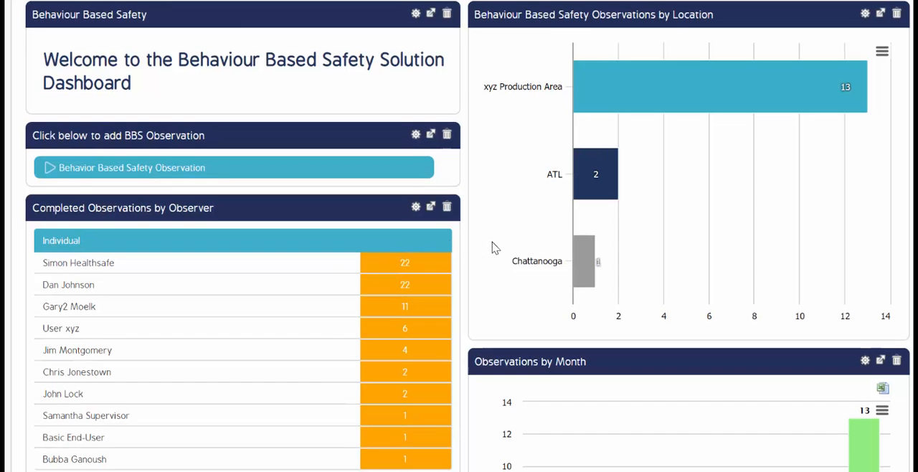
Step: Look over the observation charts on the Behaviour Based Safety dashboard
scroll(493, 247, down, 3)
scroll(494, 247, down, 4)
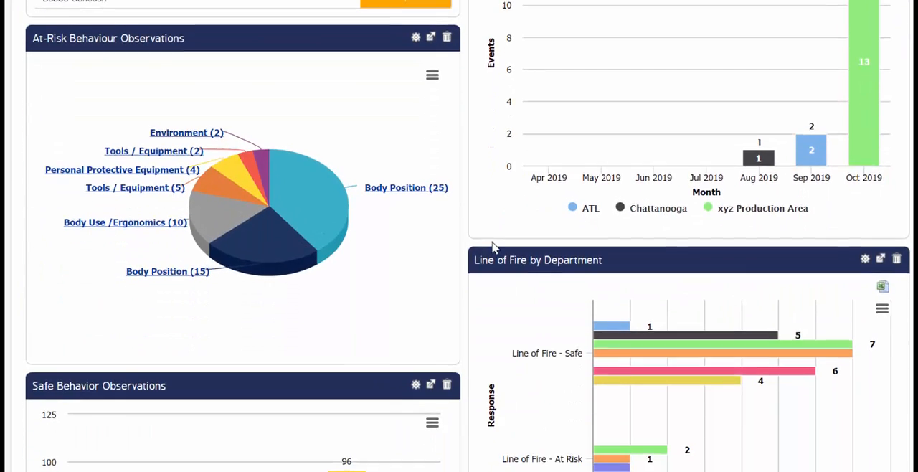
scroll(493, 247, up, 3)
scroll(494, 247, up, 4)
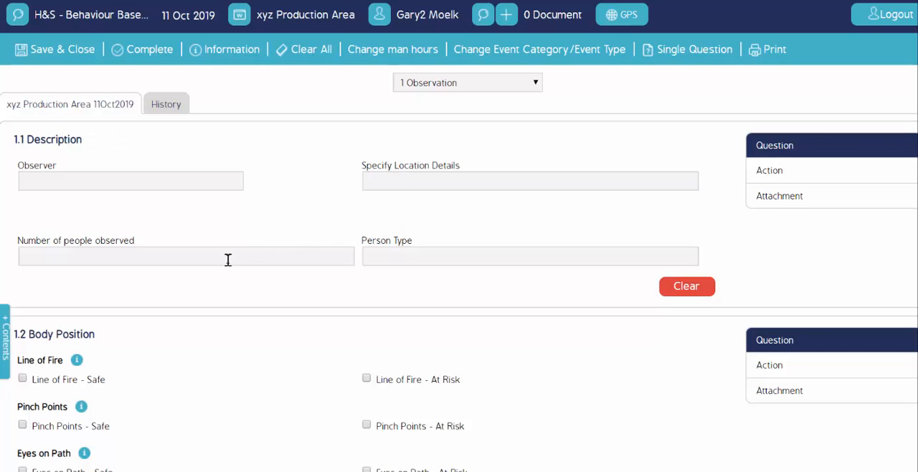
Step: Review all sections of the blank observation form, from the Description through the Observee Post Observation checklist
scroll(227, 258, down, 3)
scroll(231, 262, down, 2)
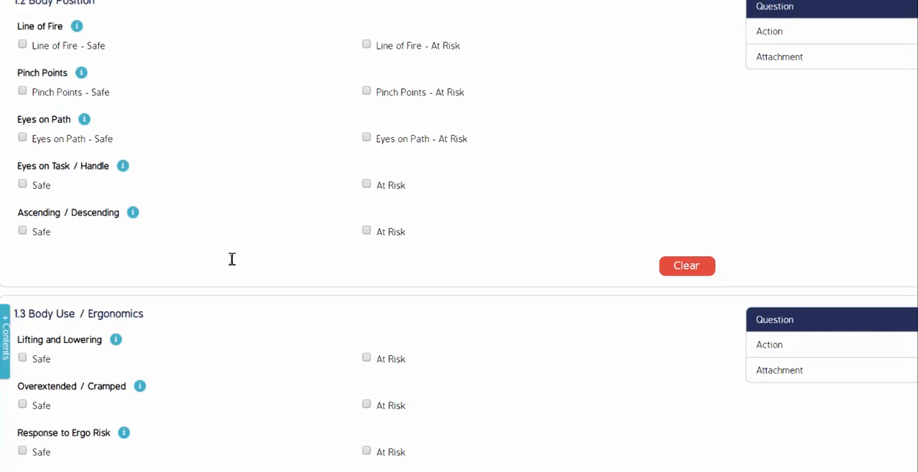
scroll(231, 262, up, 1)
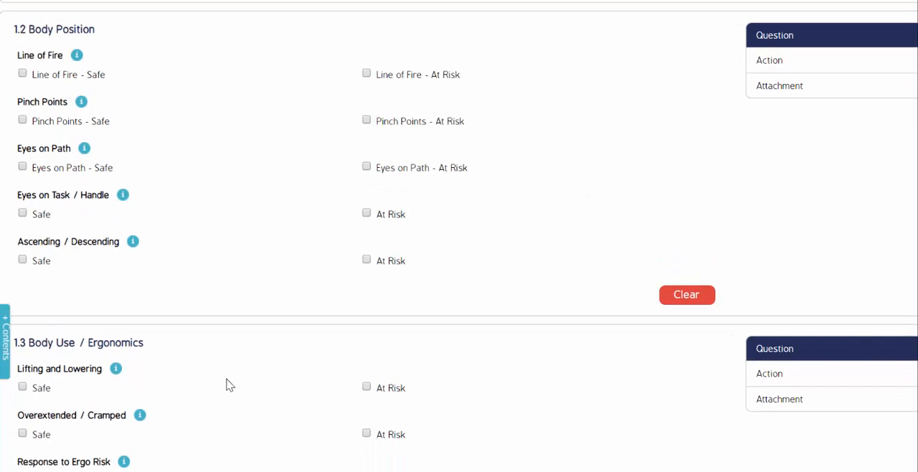
scroll(215, 329, down, 6)
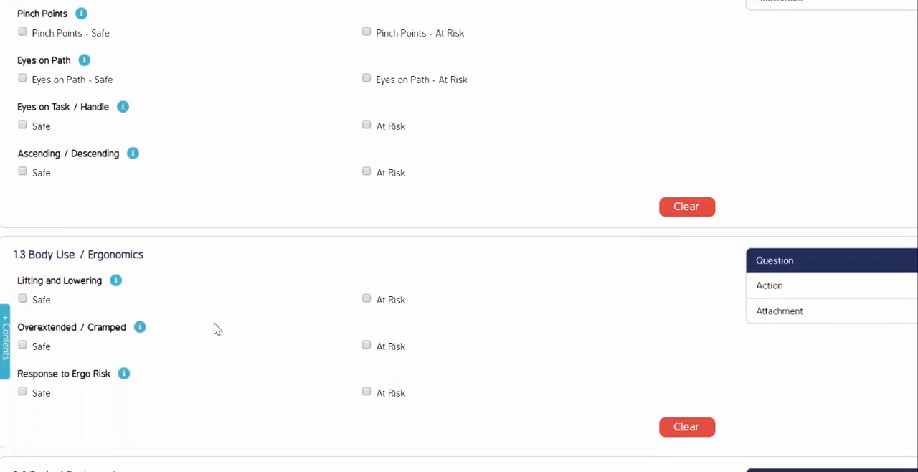
scroll(216, 328, down, 13)
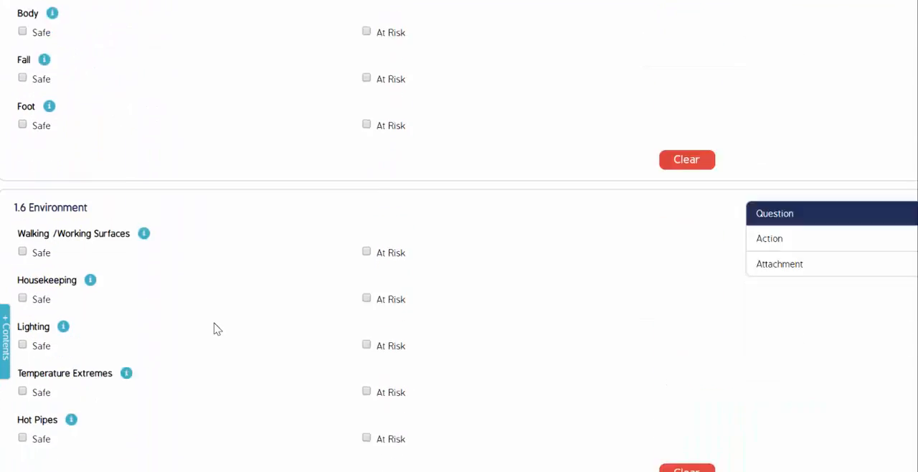
scroll(215, 328, down, 4)
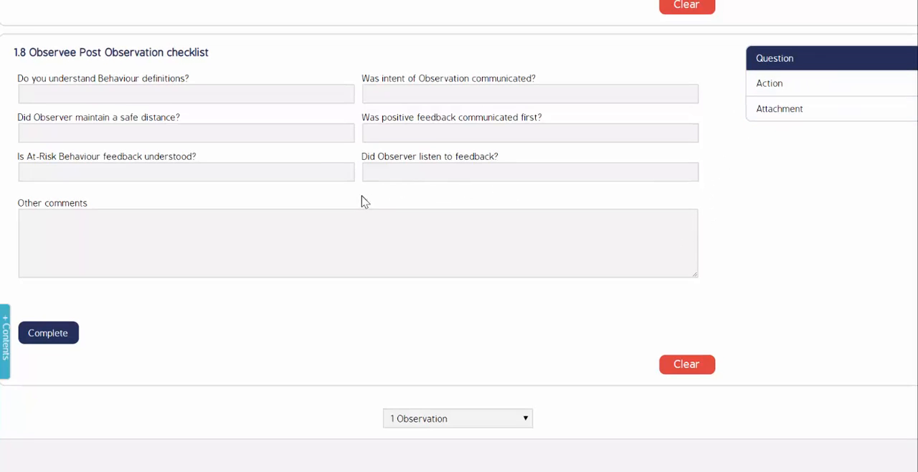
scroll(361, 201, up, 15)
scroll(361, 200, up, 12)
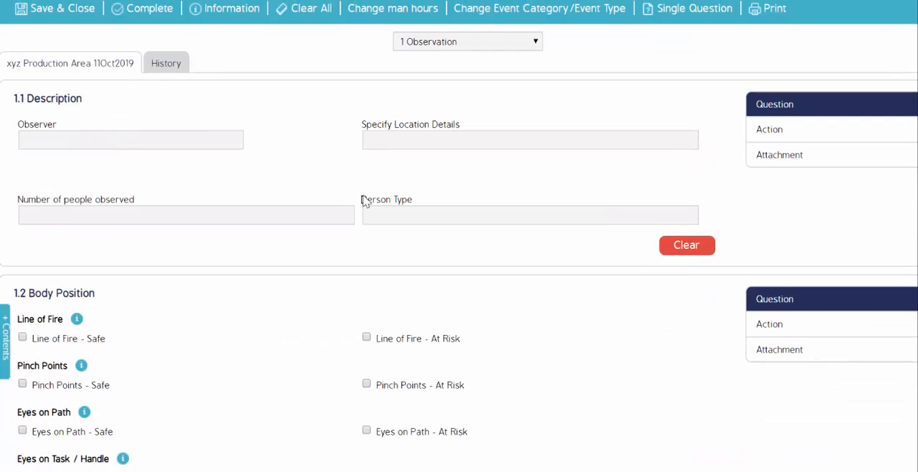
Step: Complete the Description section with the observer's name, location details Warehouse, 1 person observed and person type Employee
click(105, 145)
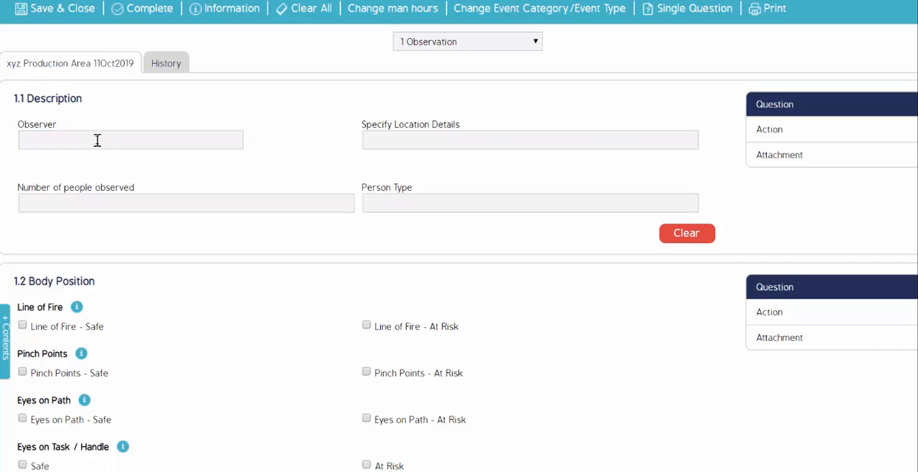
click(97, 140)
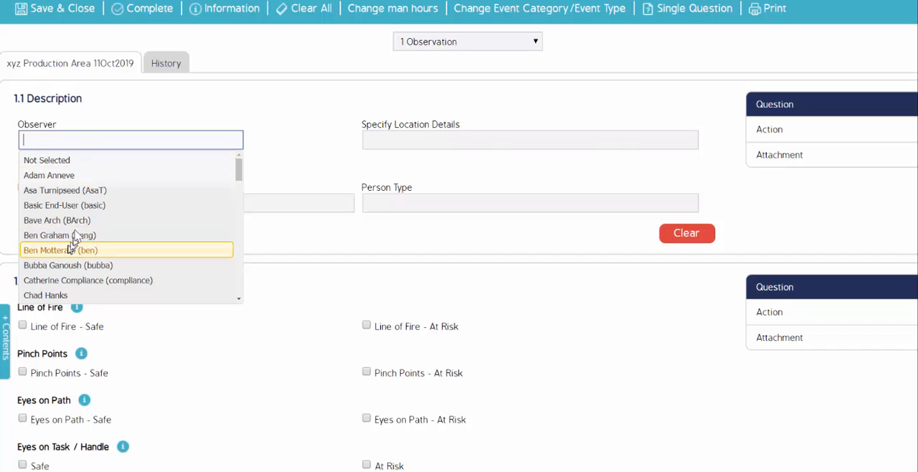
click(68, 265)
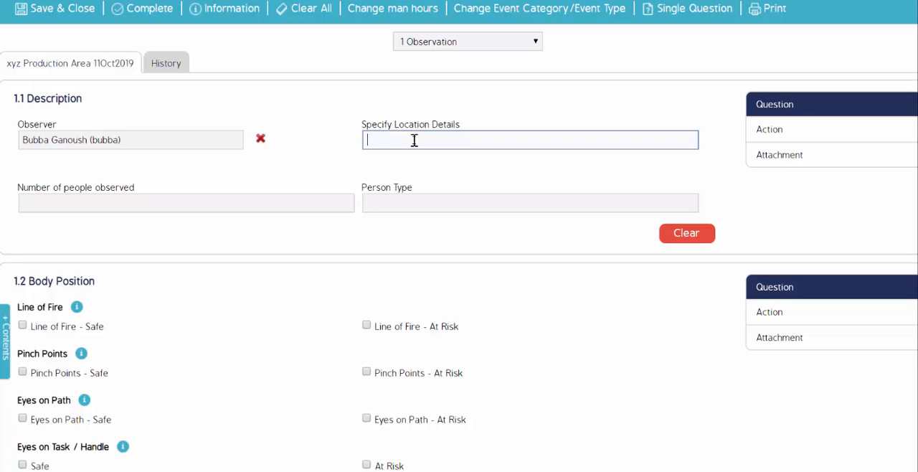
text(Warehouse)
click(109, 205)
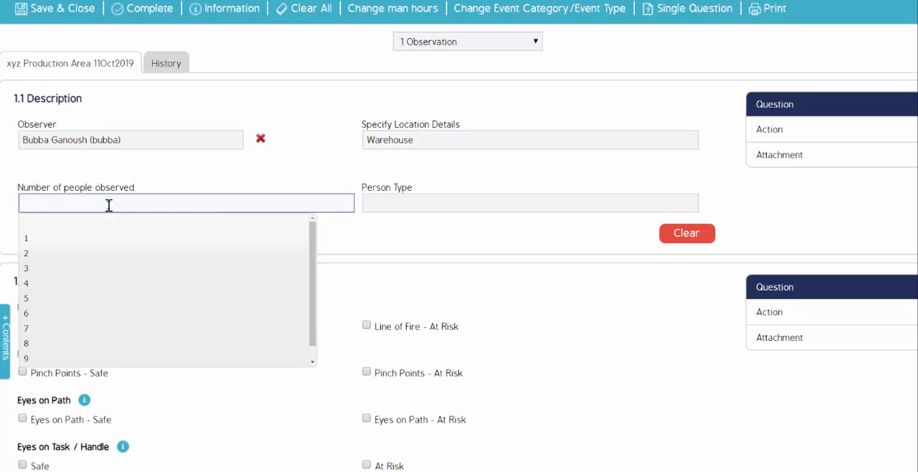
click(52, 238)
click(400, 207)
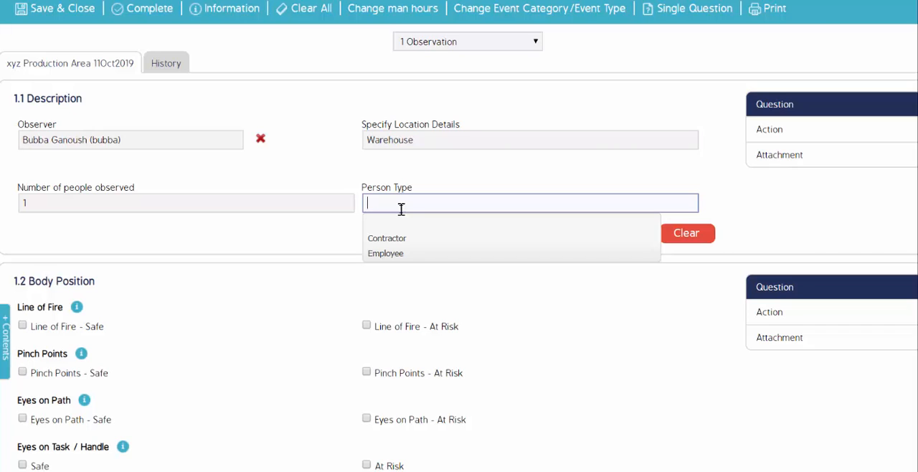
click(387, 254)
Step: View the Line of Fire and Pinch Points definitions, and mark Line of Fire as both Safe and At Risk
scroll(180, 149, down, 3)
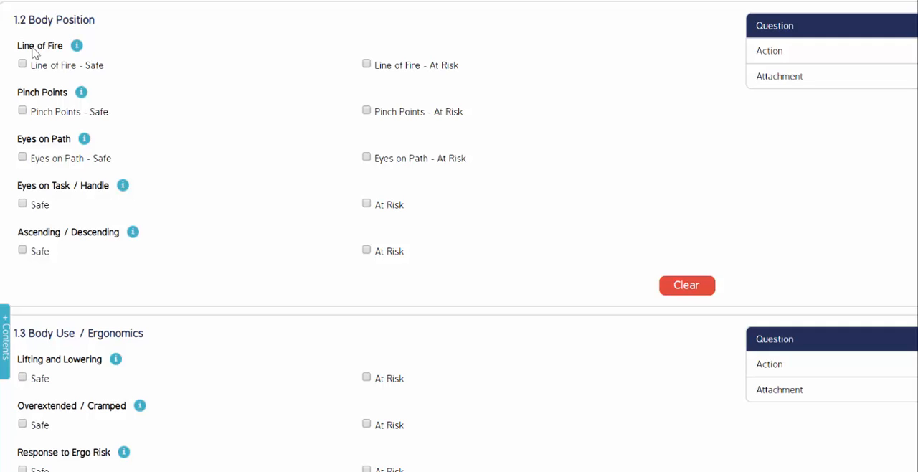
mouse_move(79, 50)
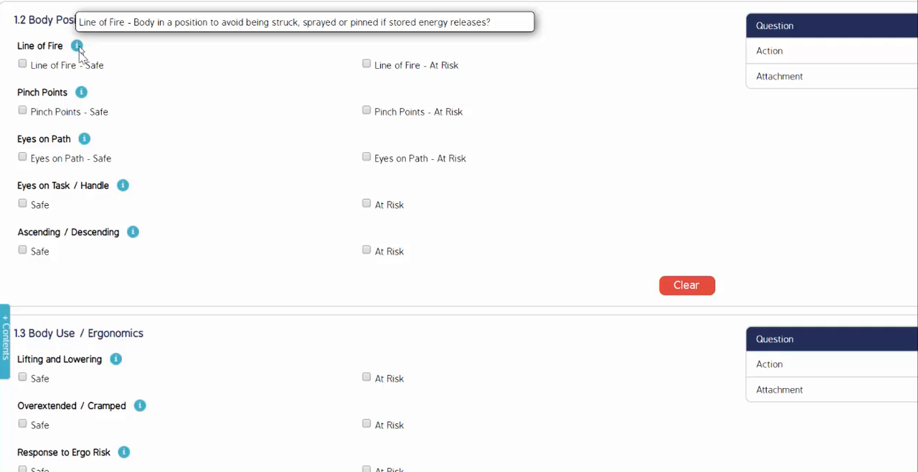
mouse_move(80, 95)
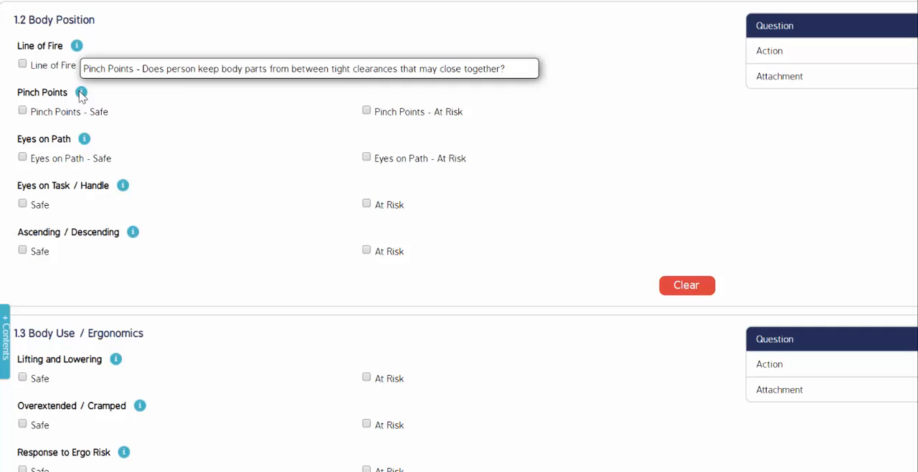
click(23, 65)
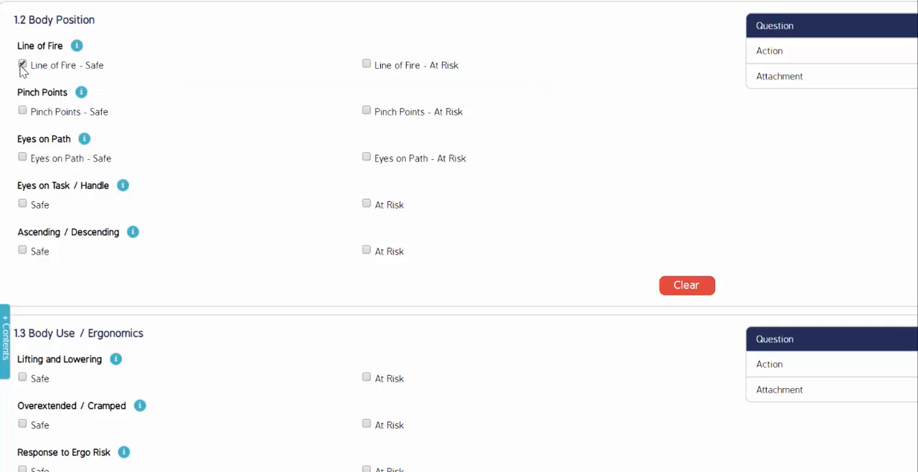
click(366, 65)
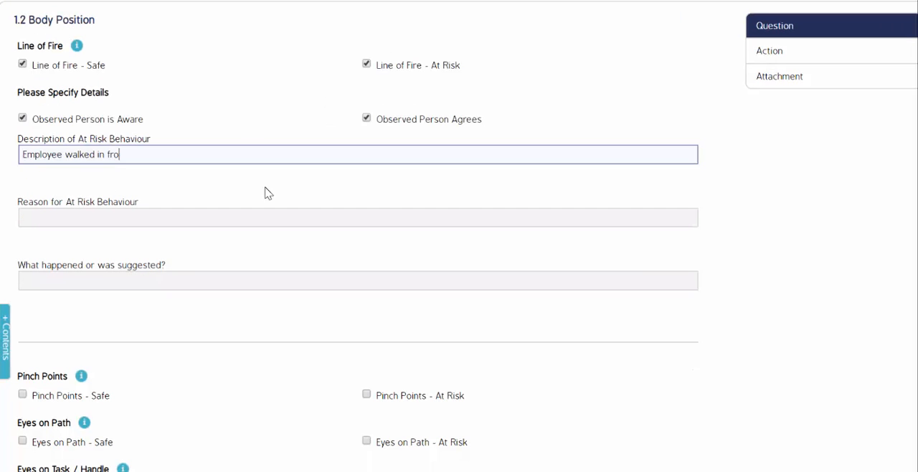
Step: Mark Pinch Points as Safe and Eyes on Path as At Risk in the Body Position section
scroll(219, 190, down, 5)
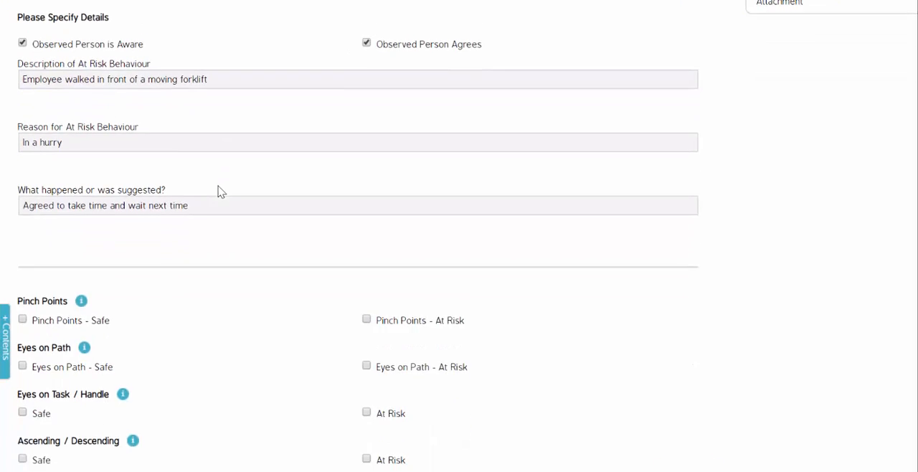
click(22, 60)
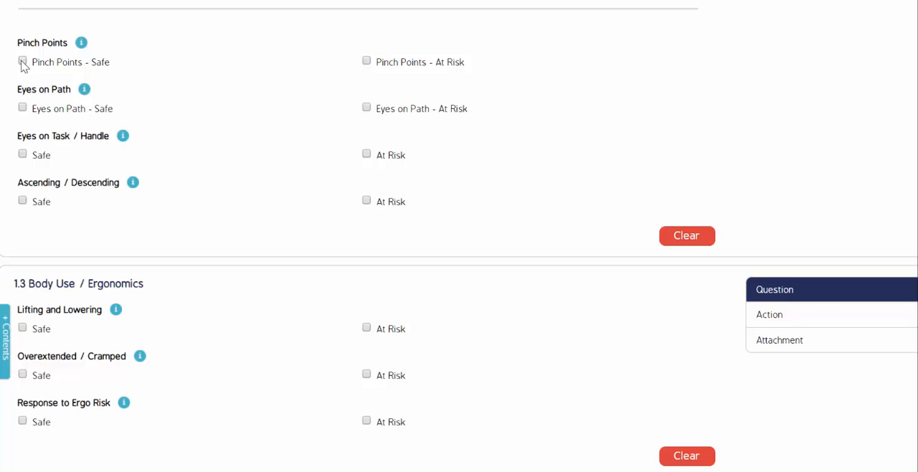
click(366, 107)
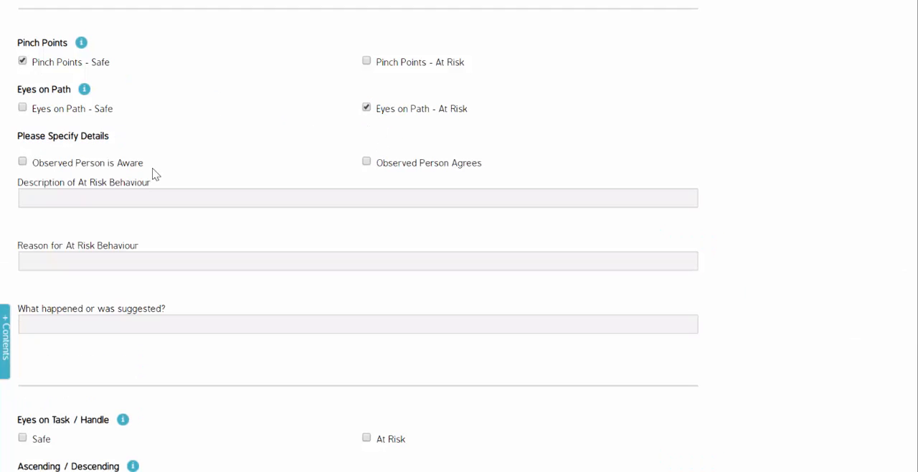
Step: Answer Yes in the post observation checklist for understanding the Behaviour definitions and for the Observer listening to feedback
scroll(152, 174, down, 15)
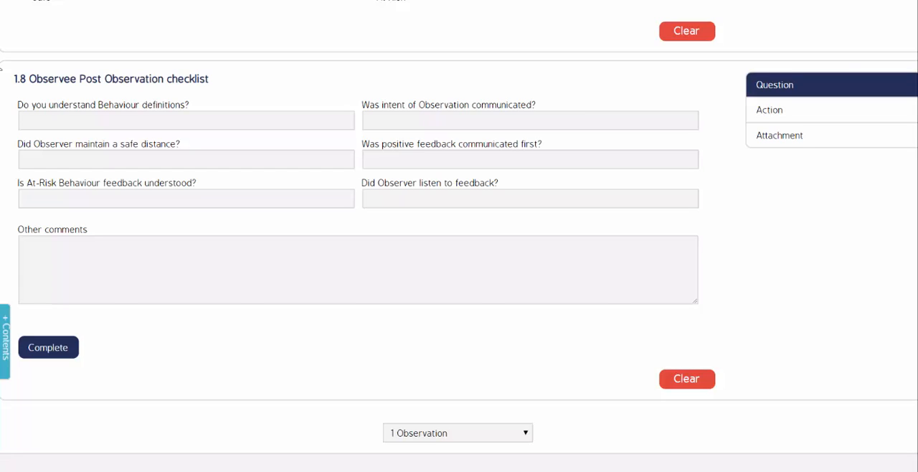
click(78, 120)
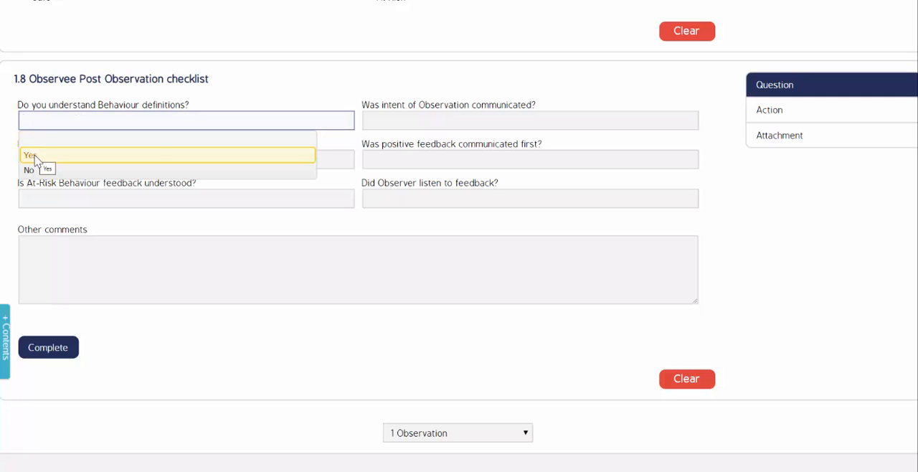
click(34, 157)
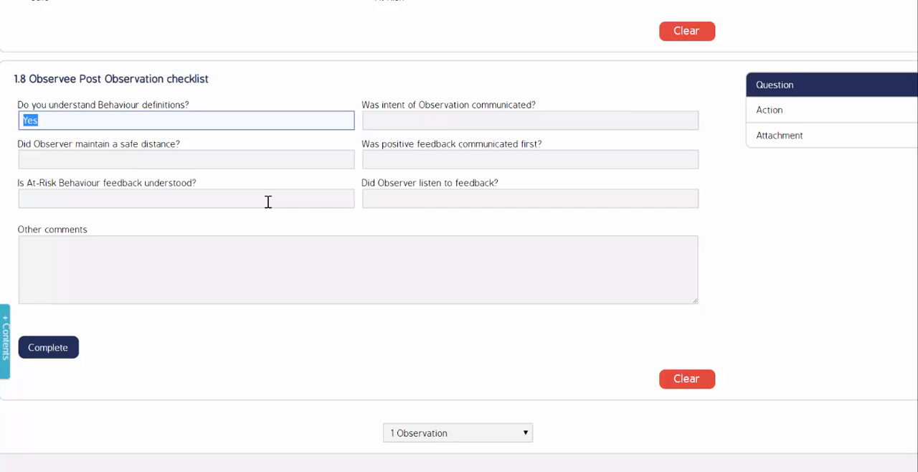
click(413, 199)
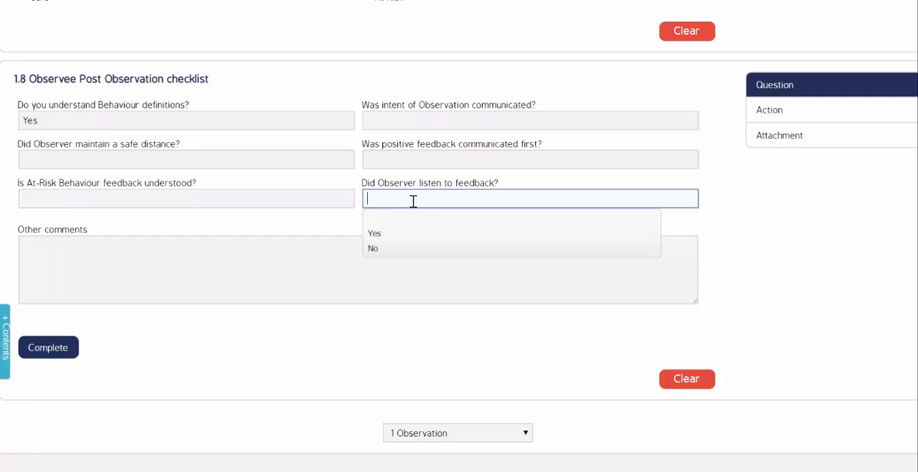
click(373, 234)
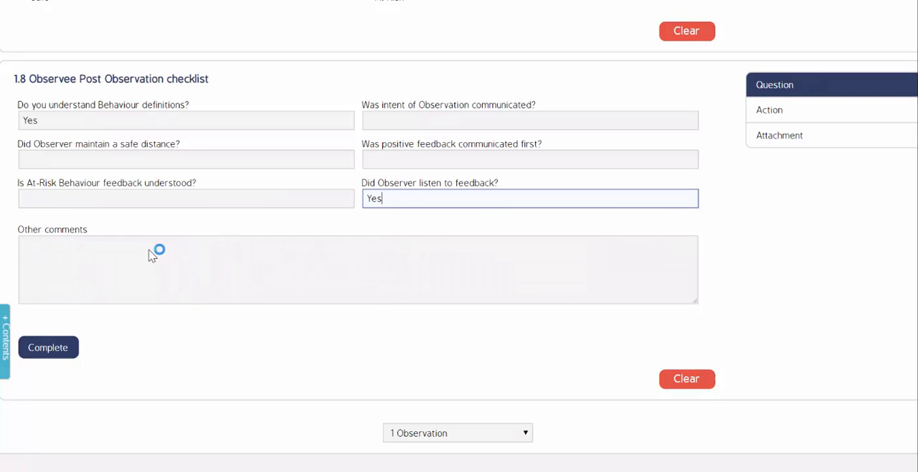
click(77, 255)
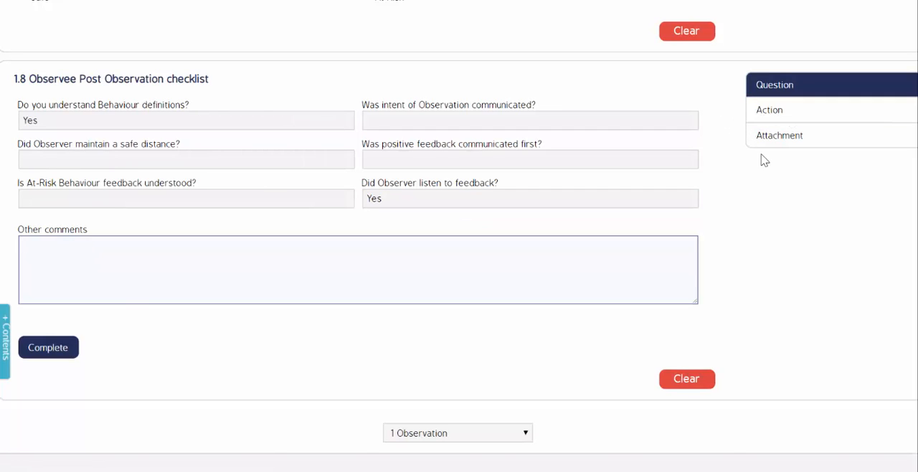
Step: Add an action to the post observation checklist, assigning the administrator as responsible and setting the action level to High
click(763, 115)
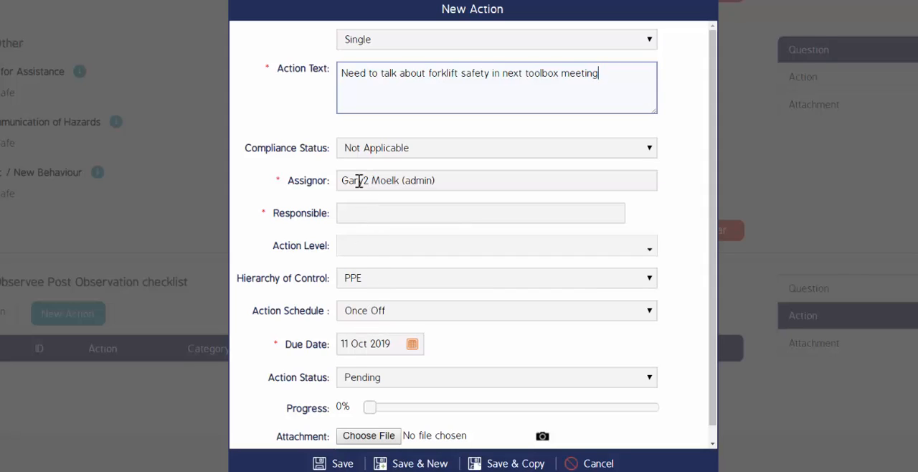
drag(342, 180, 406, 178)
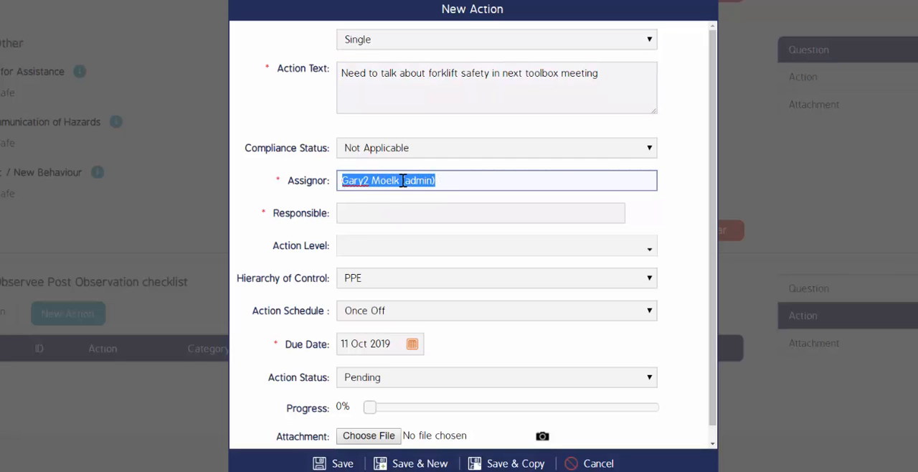
click(356, 216)
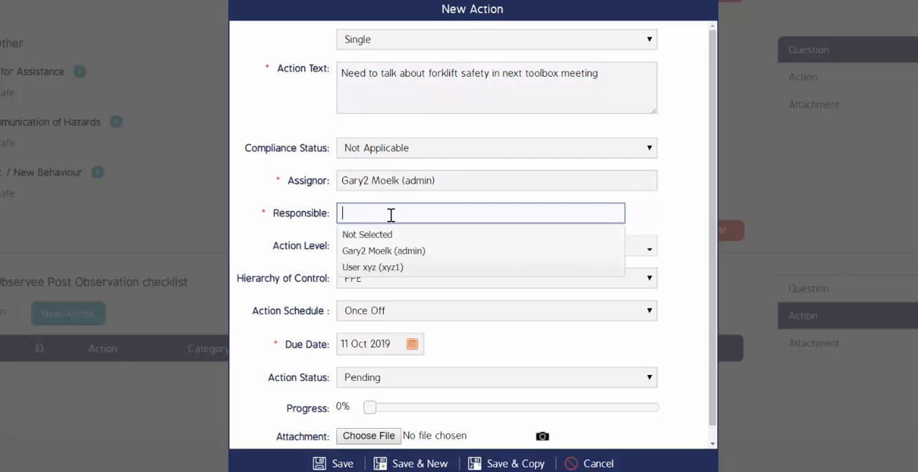
click(385, 250)
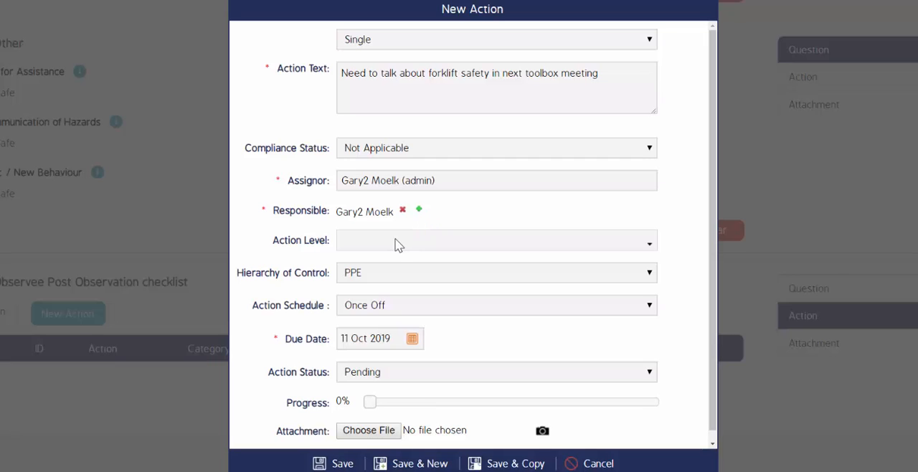
click(396, 245)
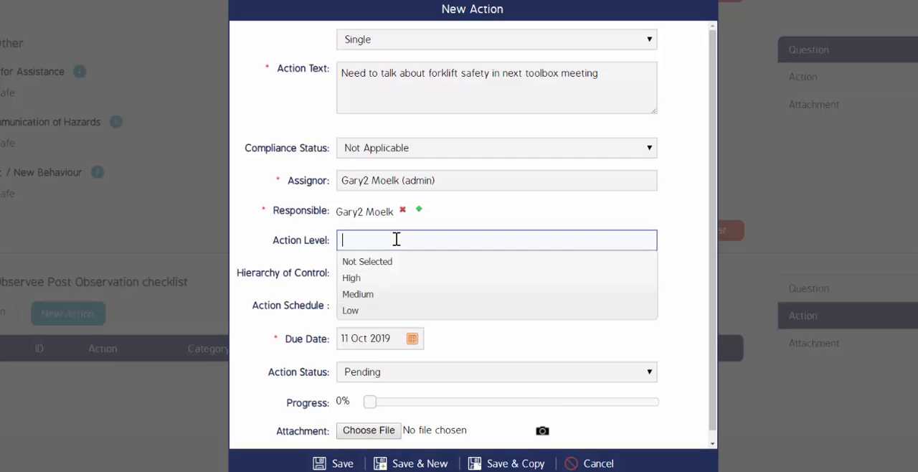
click(367, 281)
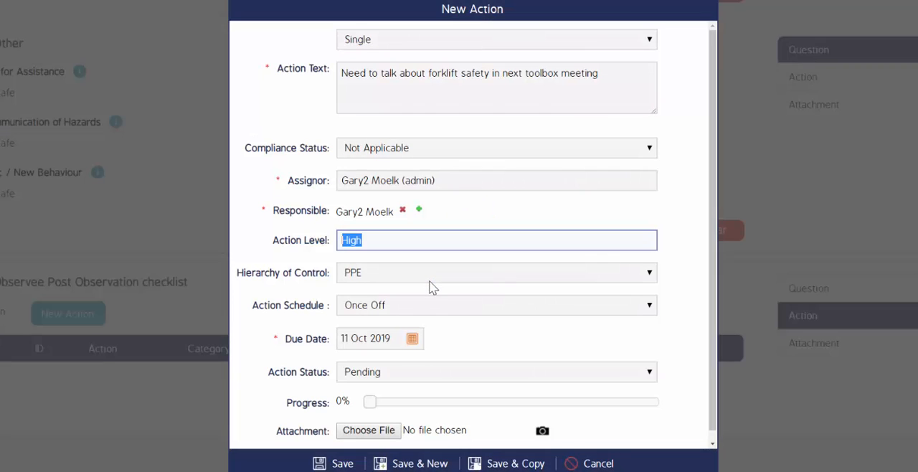
click(389, 304)
click(384, 343)
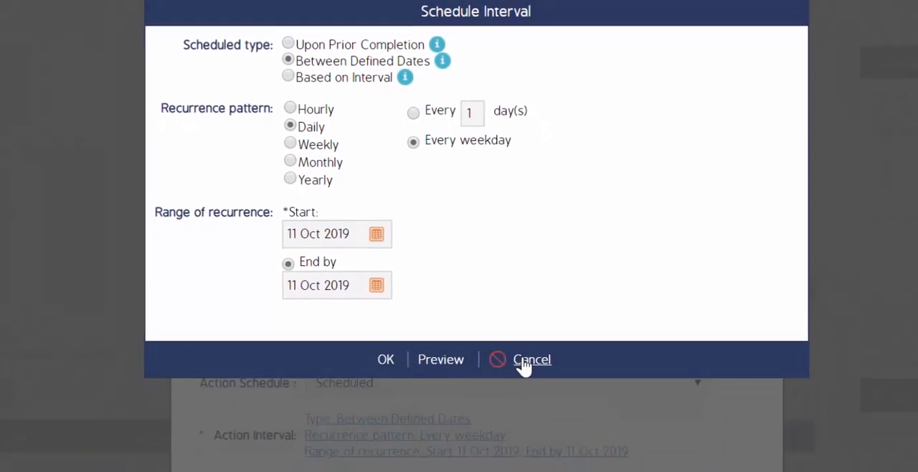
click(539, 456)
click(382, 308)
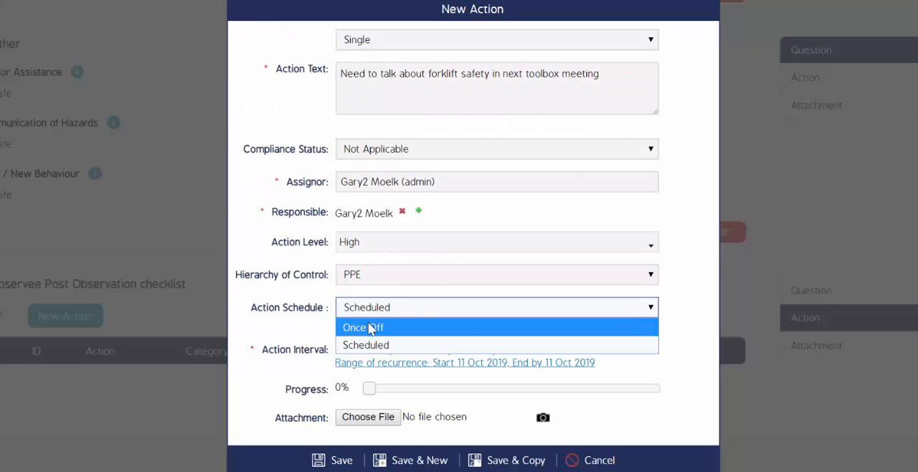
click(369, 324)
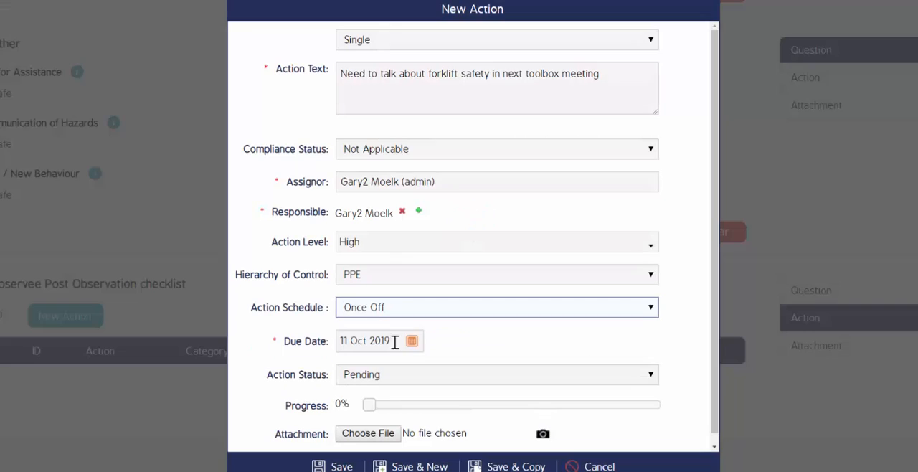
Step: Set the due date of the forklift safety action to 18 Oct 2019 and save the action
click(414, 345)
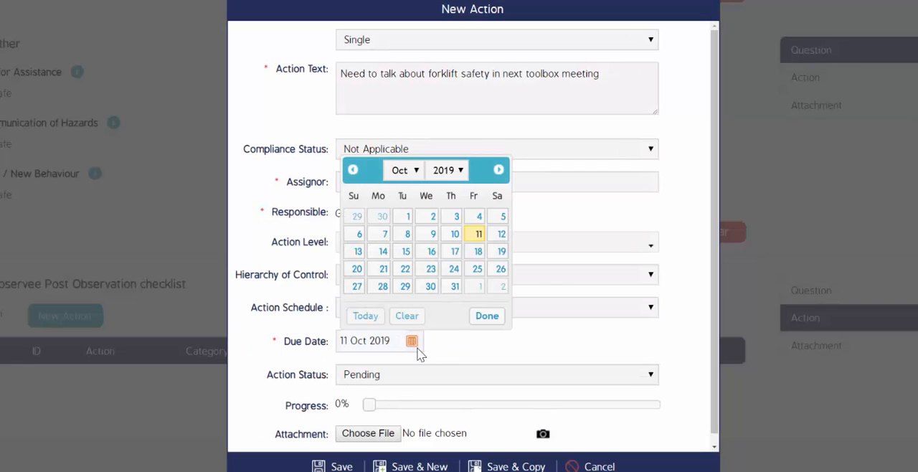
click(479, 251)
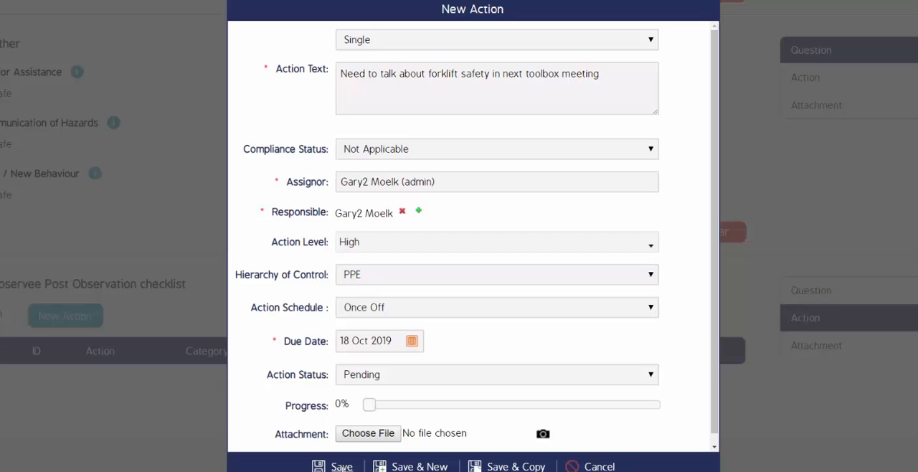
click(342, 467)
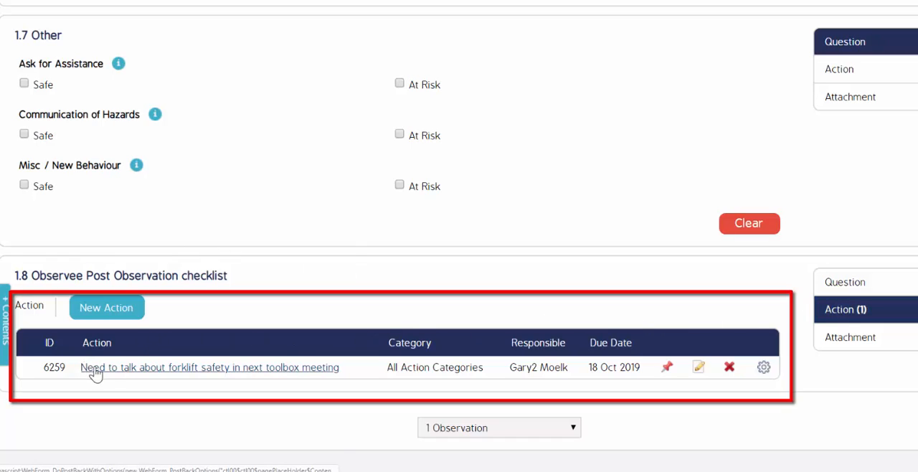
Step: View the attachment options of the Observee Post Observation checklist, return to its questions and complete the observation
click(846, 341)
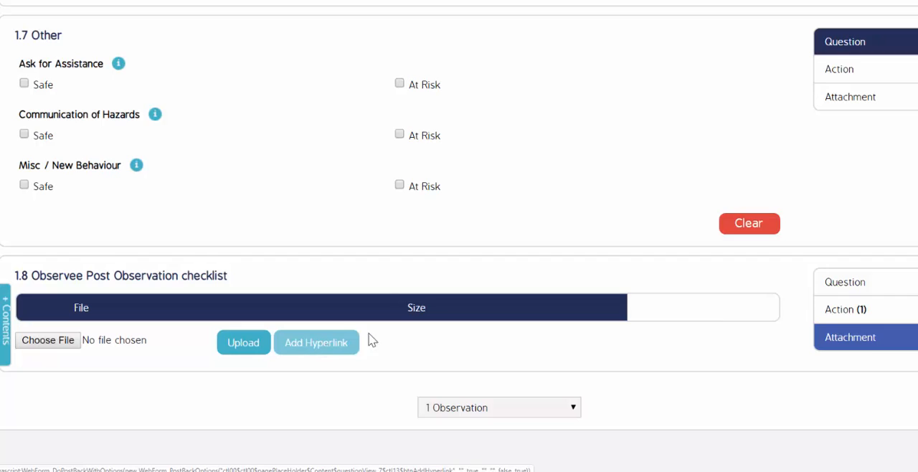
click(889, 279)
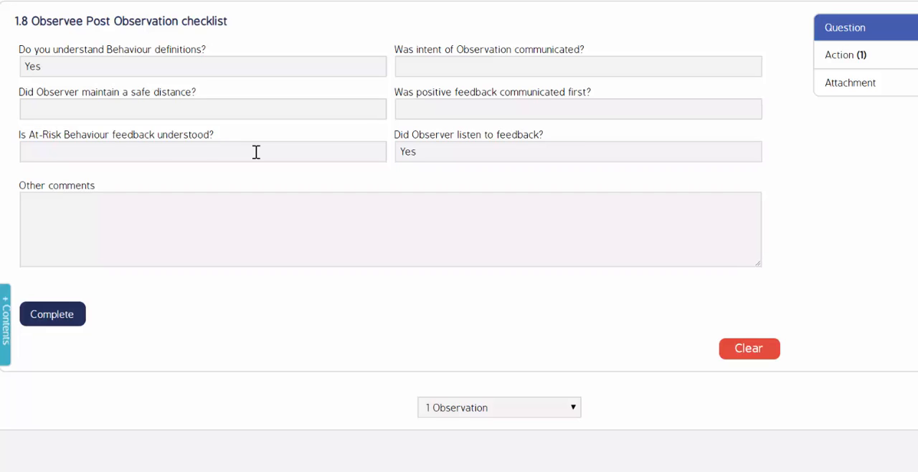
scroll(256, 152, up, 8)
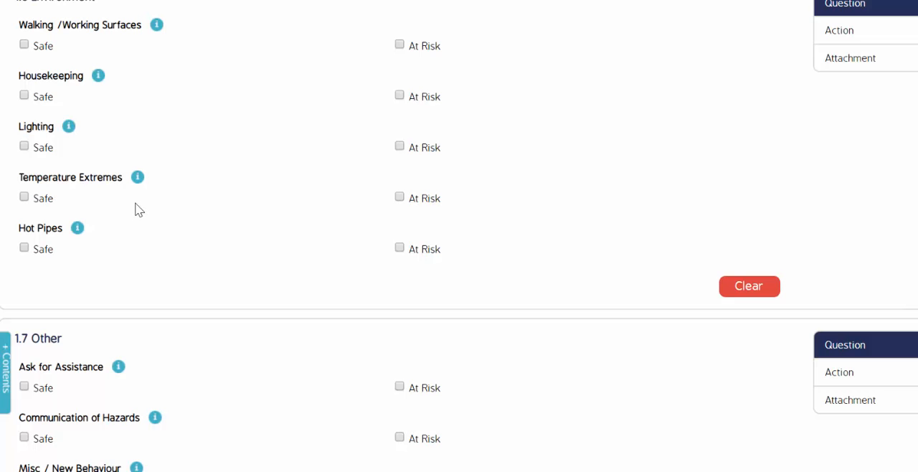
scroll(141, 204, up, 6)
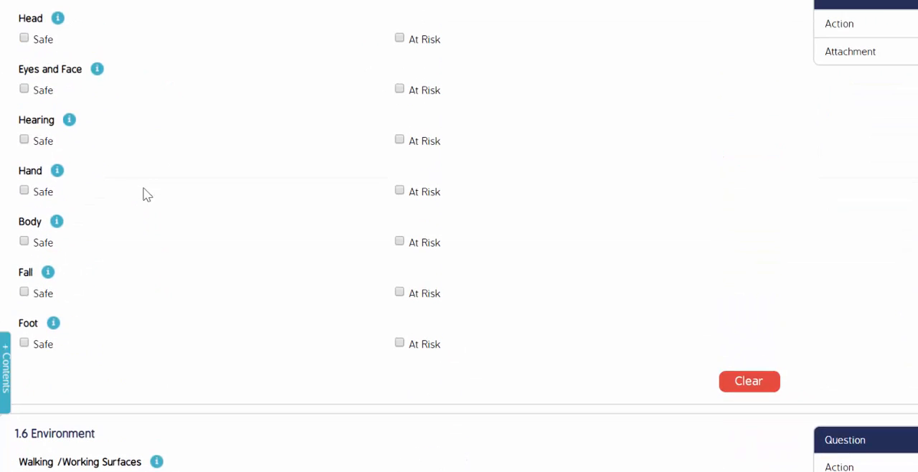
scroll(144, 194, down, 13)
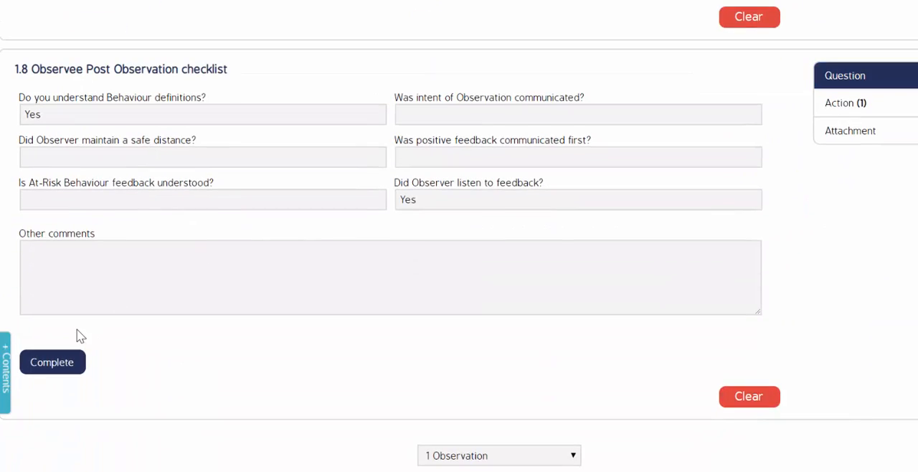
click(54, 362)
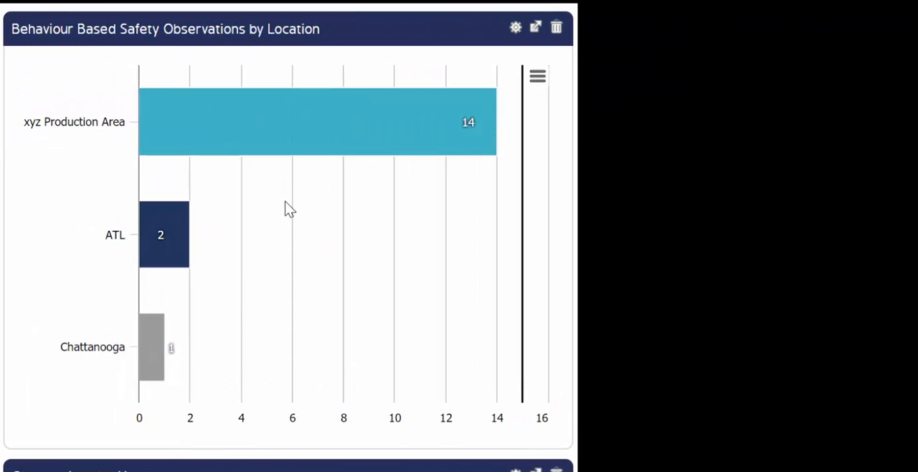
Step: Examine the dashboard reports on observations by location, completed observations by observer and at-risk behaviour observations
mouse_move(162, 235)
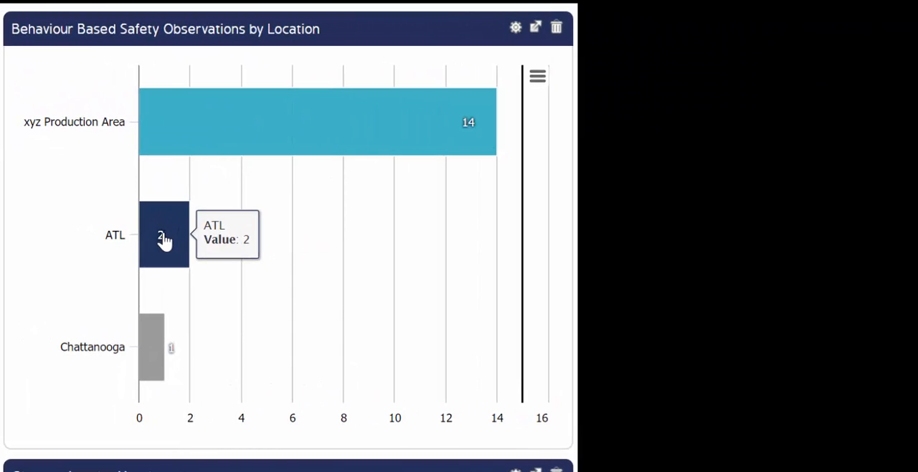
mouse_move(154, 326)
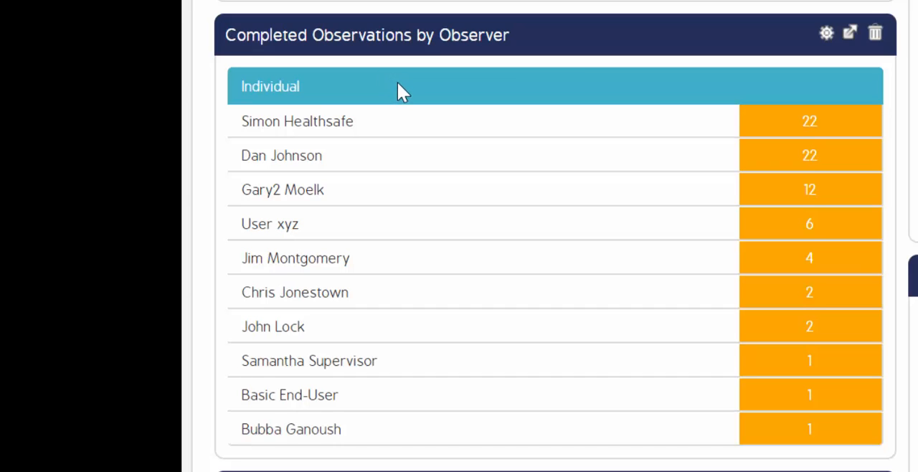
scroll(398, 82, down, 5)
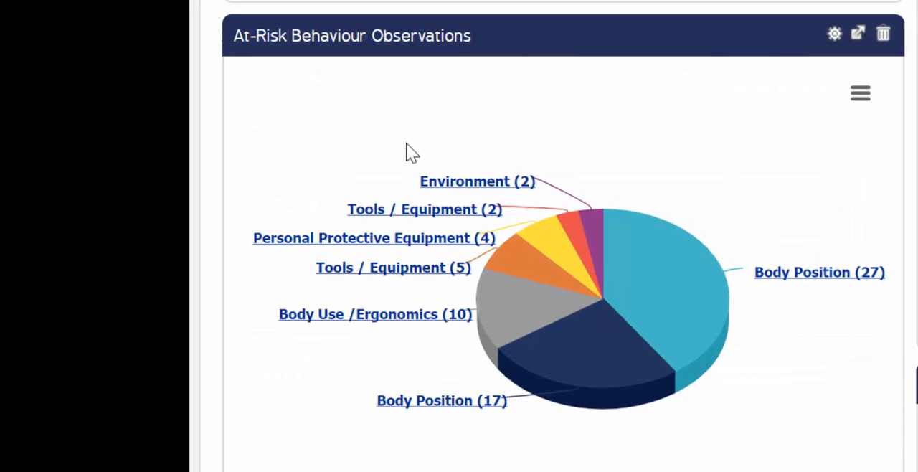
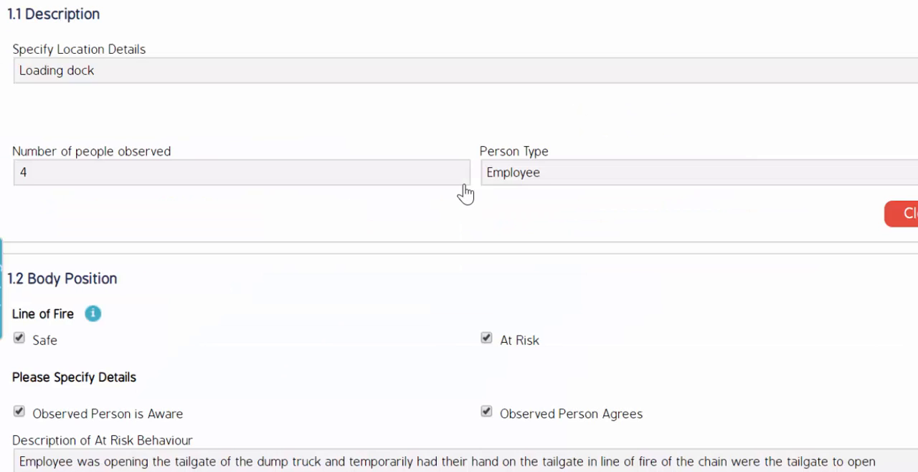
Step: Examine the recorded observation's description and its Line of Fire answers in the Body Position section
scroll(464, 192, down, 4)
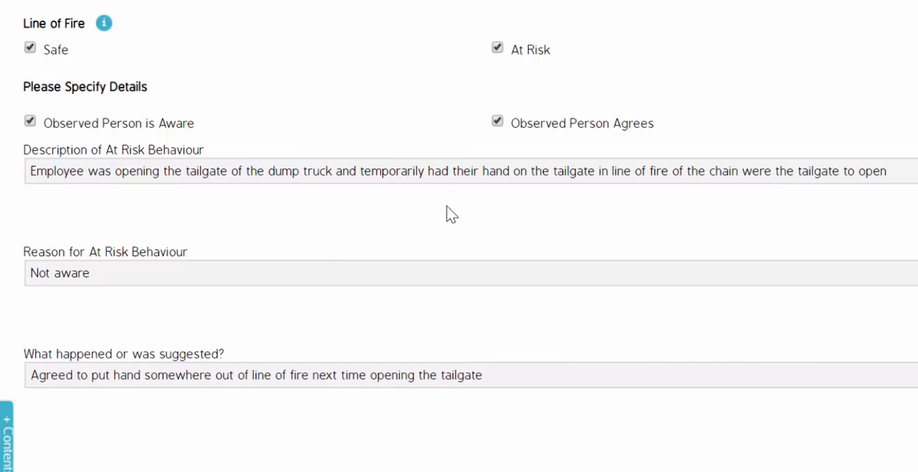
scroll(413, 203, down, 1)
scroll(174, 116, up, 1)
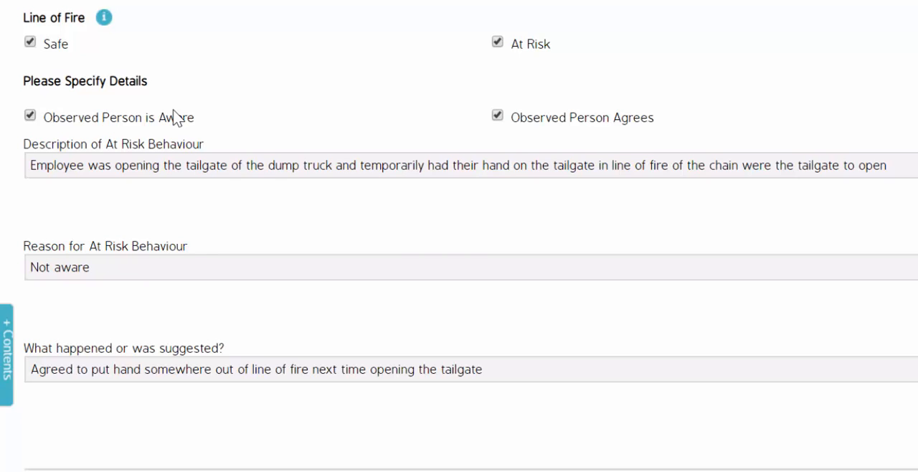
scroll(174, 116, up, 2)
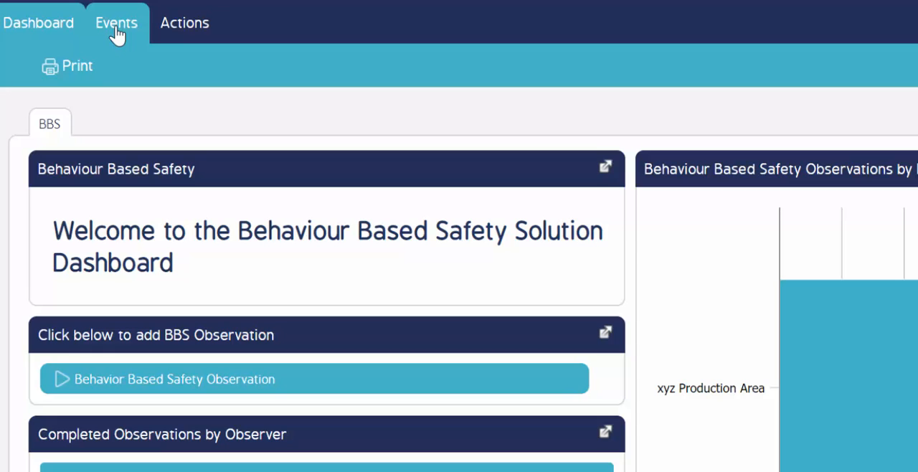
Step: Open the events list and filter it by org unit Company XYZ with the status set to All Status
click(114, 29)
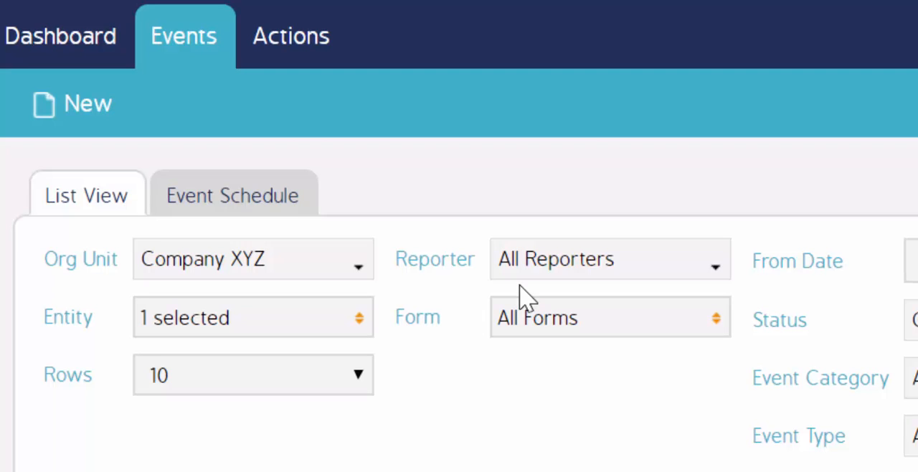
click(357, 276)
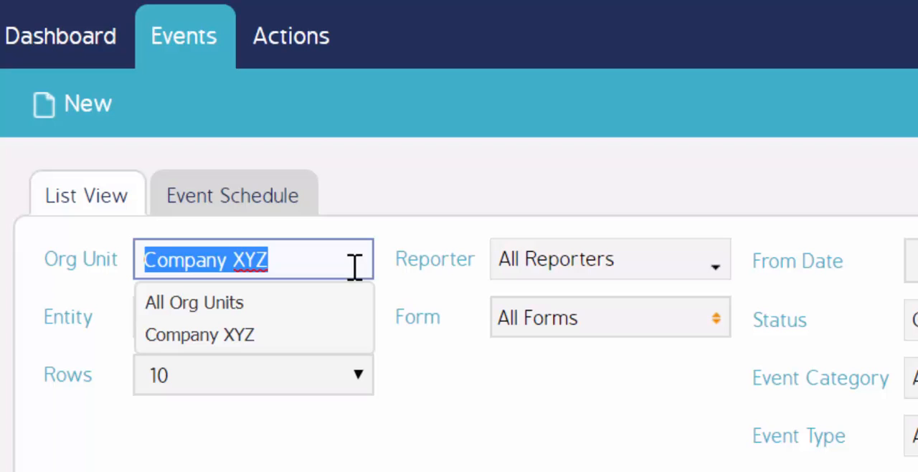
click(261, 350)
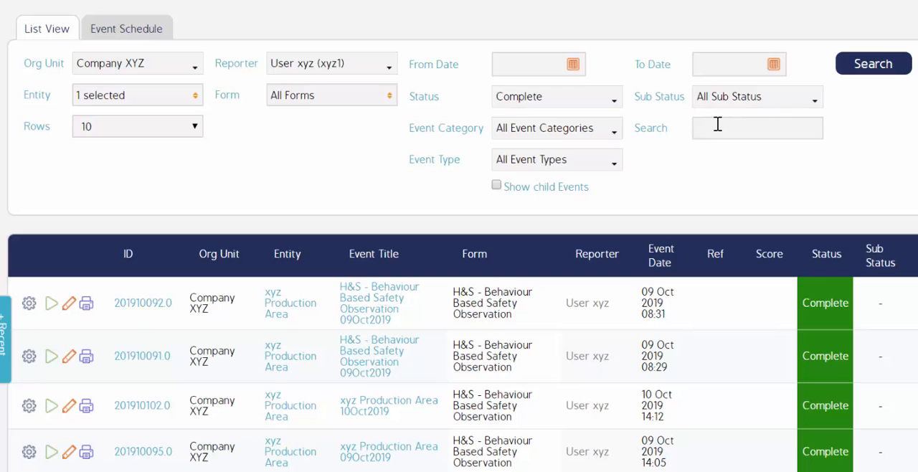
click(518, 106)
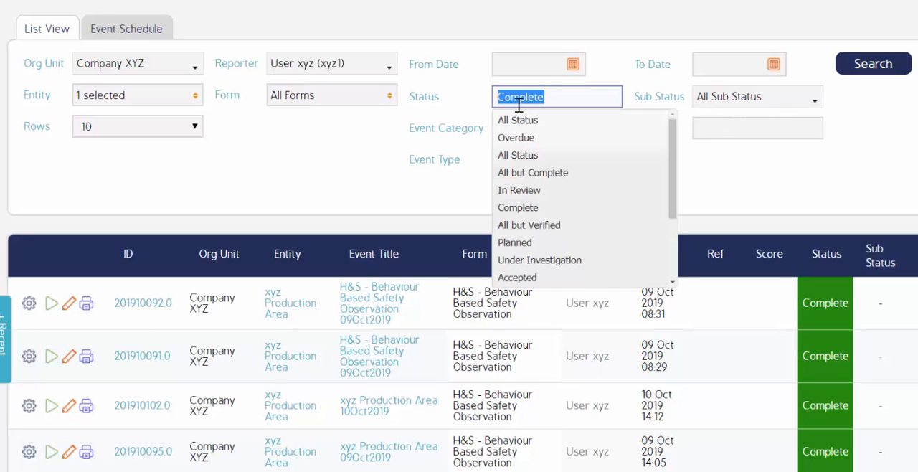
click(537, 117)
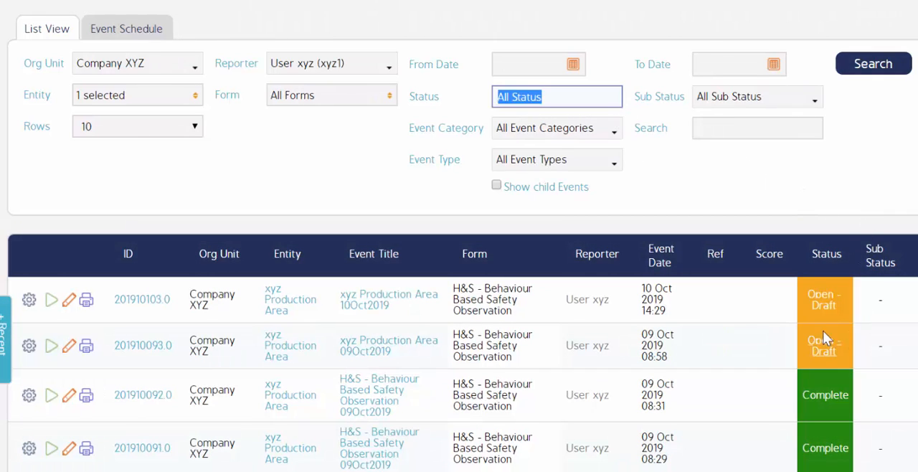
Step: Open the action list and activate its search filter
click(650, 134)
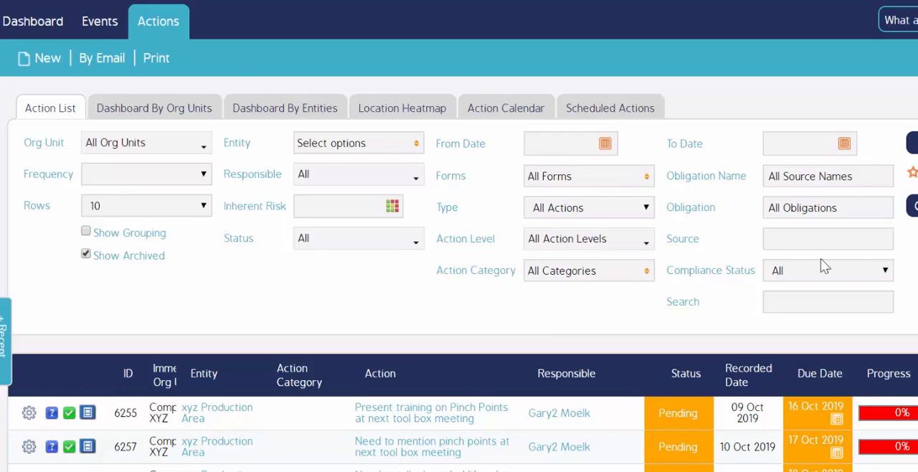
click(795, 303)
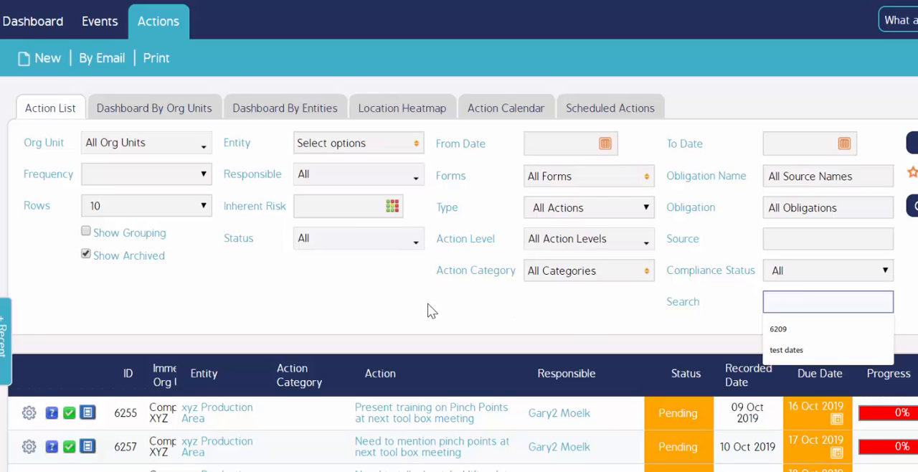